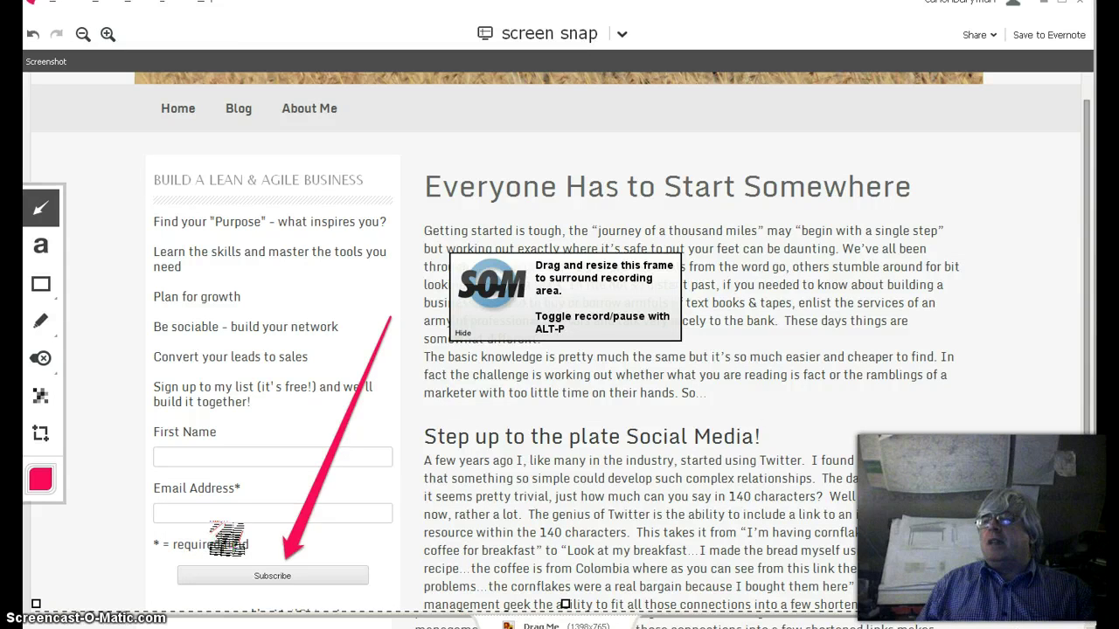
{"action": "left_click", "coordinate": [187, 557]}
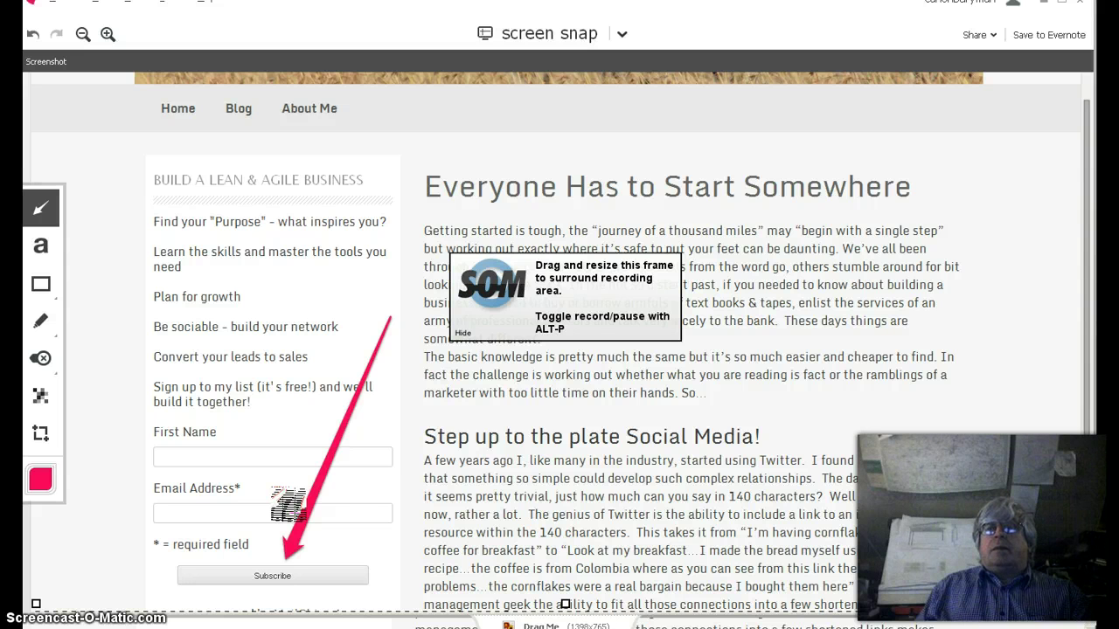
{"action": "left_click", "coordinate": [280, 505]}
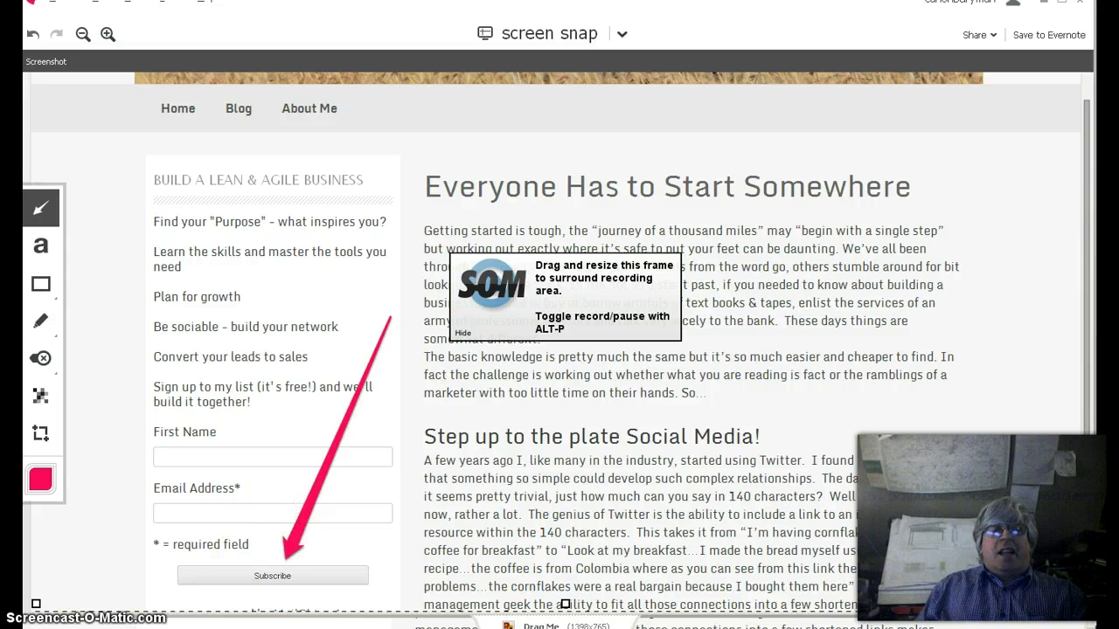